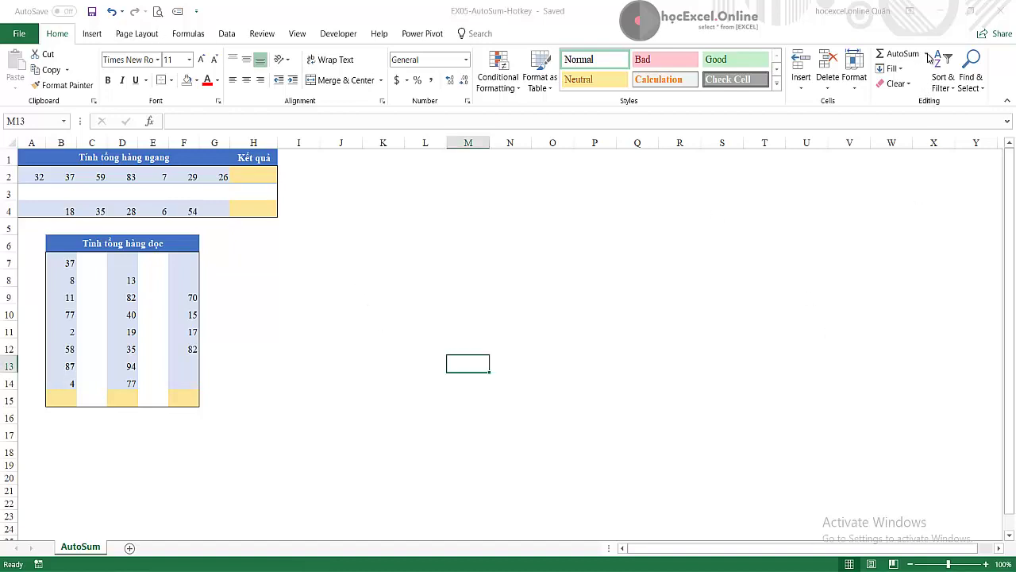
# - Insert =SUM(A2:G2) into H2 with Alt+=, totalling row 2 to 273
pyautogui.click(927, 54)
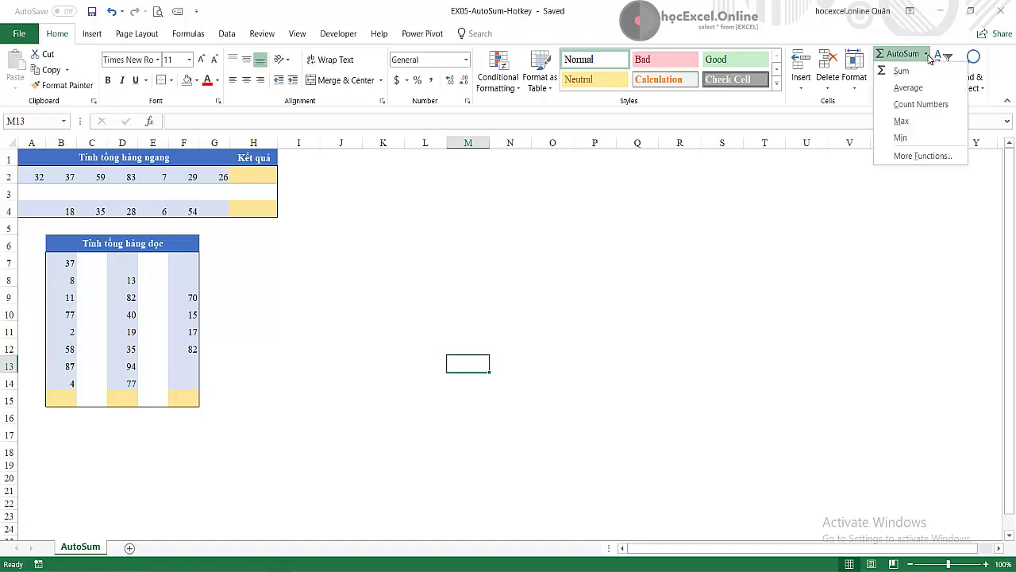
pyautogui.click(927, 56)
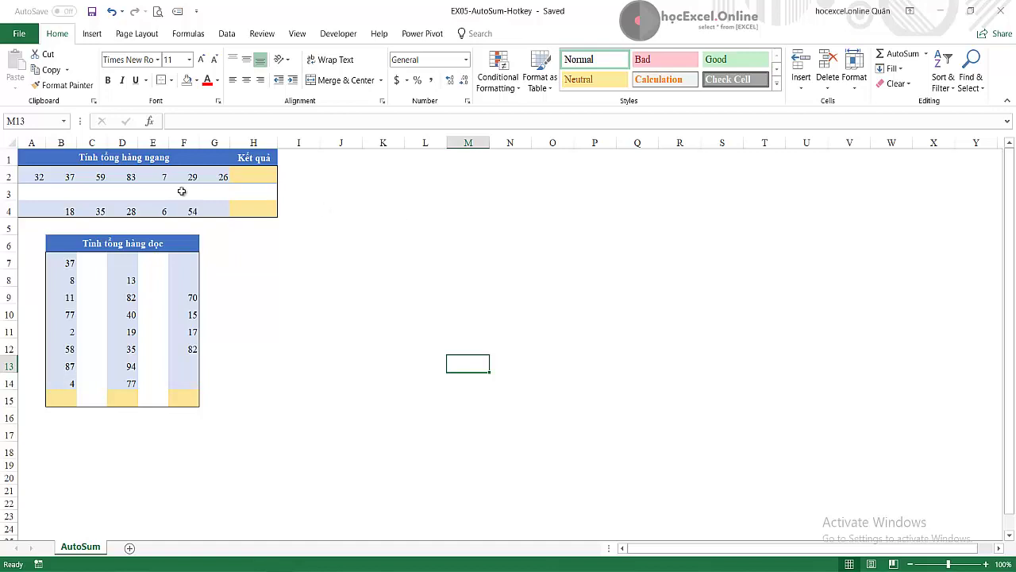
pyautogui.click(239, 176)
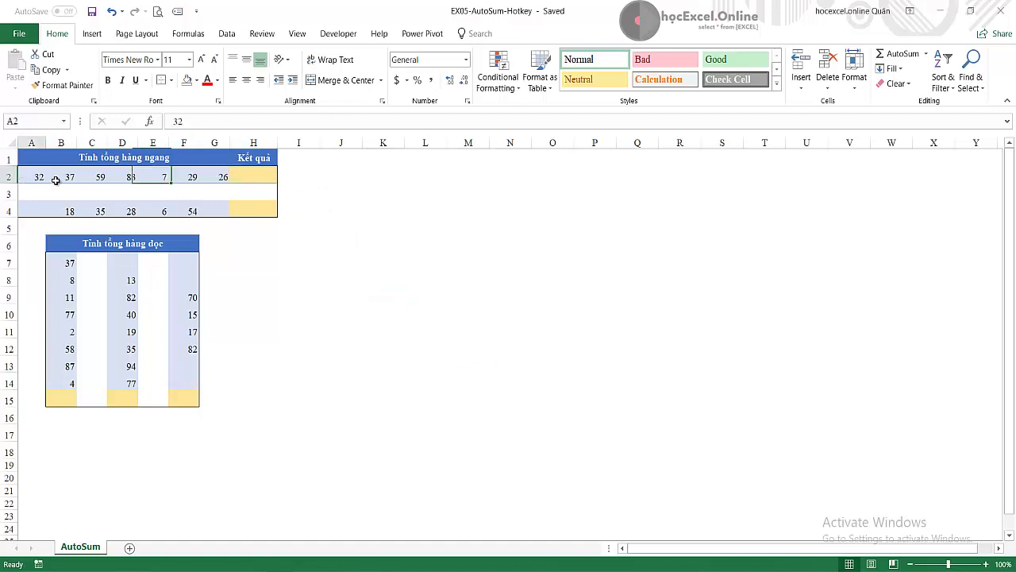
pyautogui.moveTo(24, 176); pyautogui.dragTo(220, 176)
pyautogui.click(480, 187)
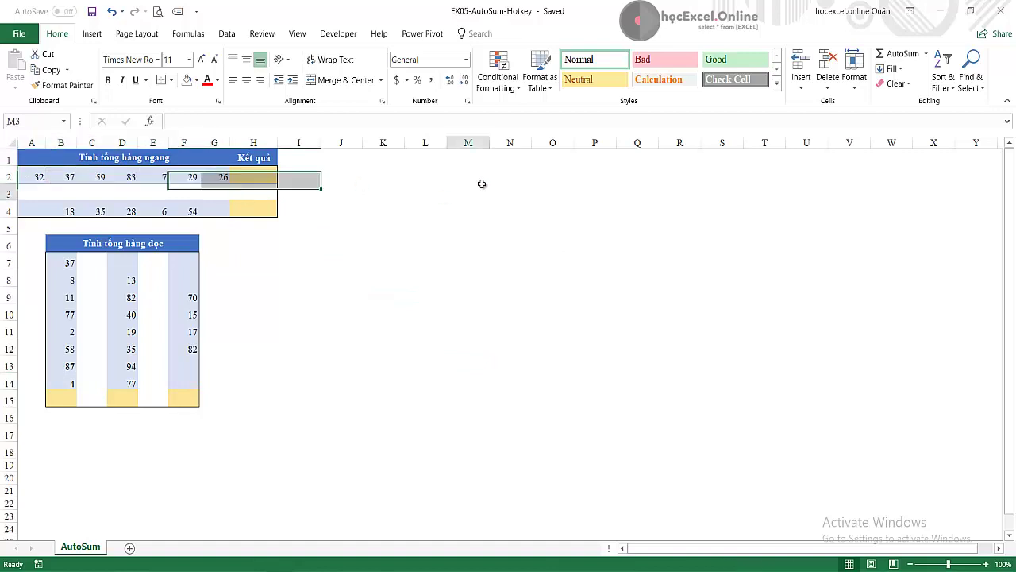
pyautogui.press('Up')
pyautogui.press('Left')
pyautogui.press('Left')
pyautogui.press('Left')
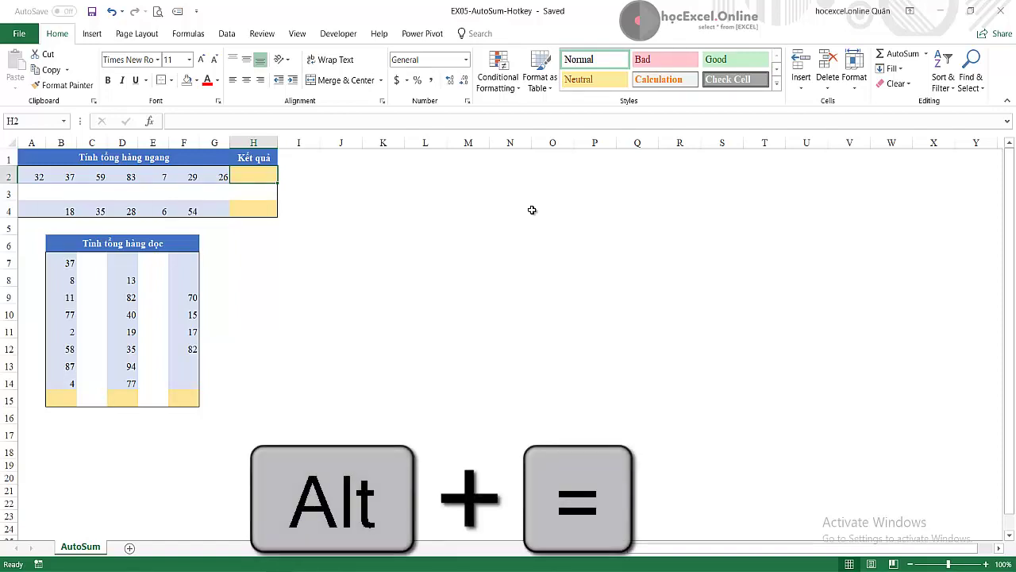
pyautogui.hotkey('alt', '=')
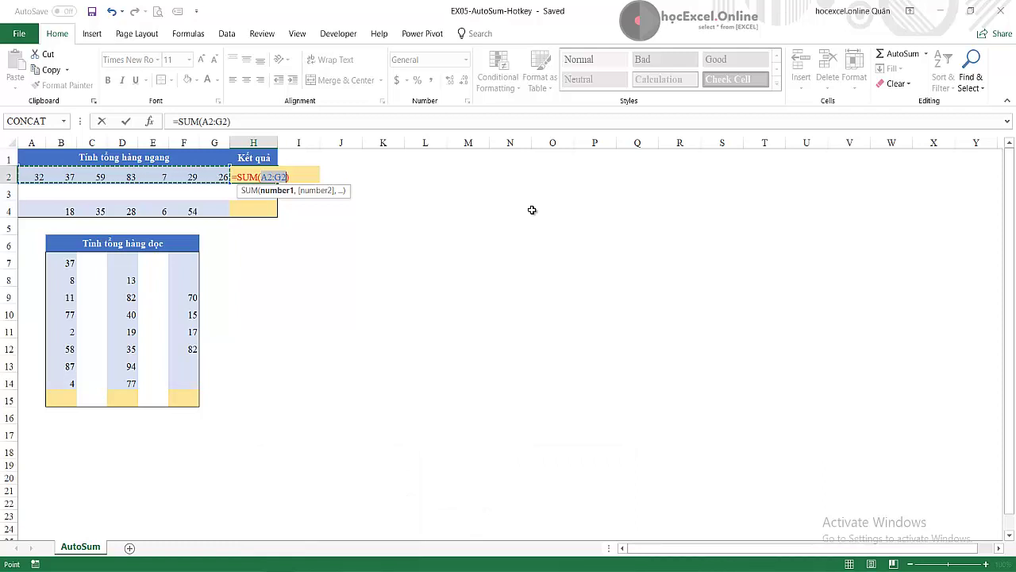
pyautogui.press('Return')
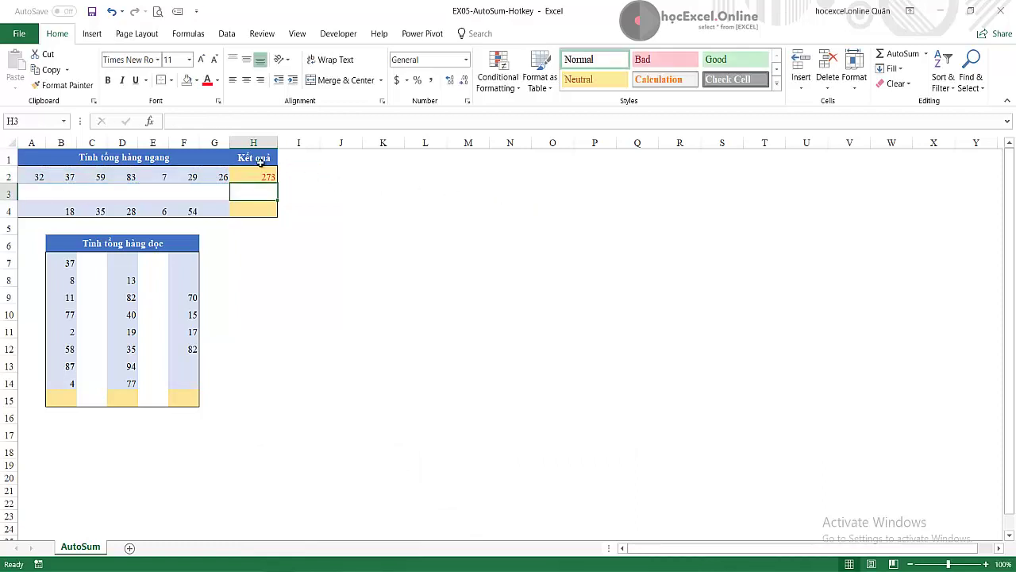
pyautogui.click(255, 175)
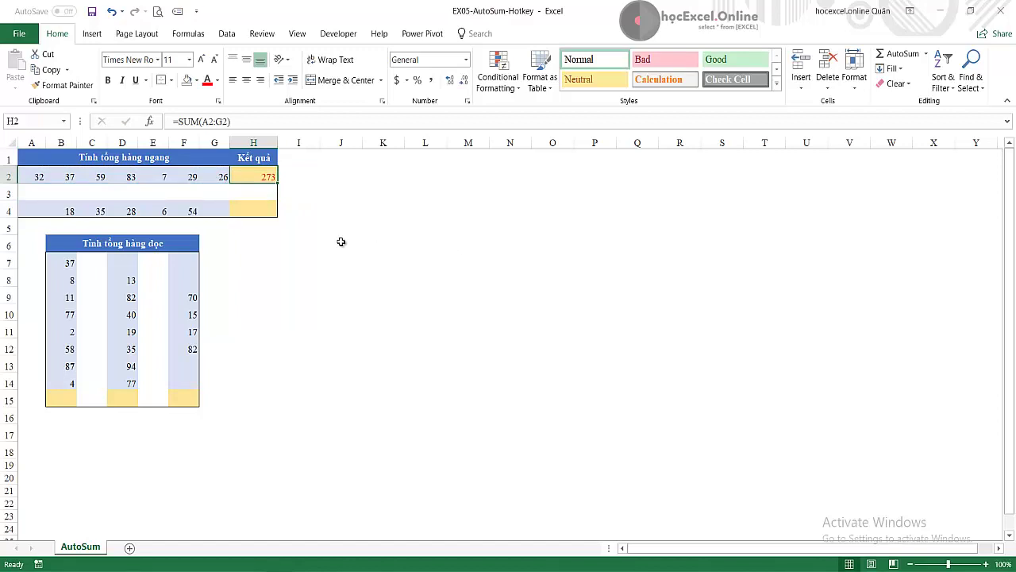
# - Select parts of row 4, including the blank G4, to show the row's extent
pyautogui.click(256, 210)
pyautogui.moveTo(34, 211); pyautogui.dragTo(210, 211)
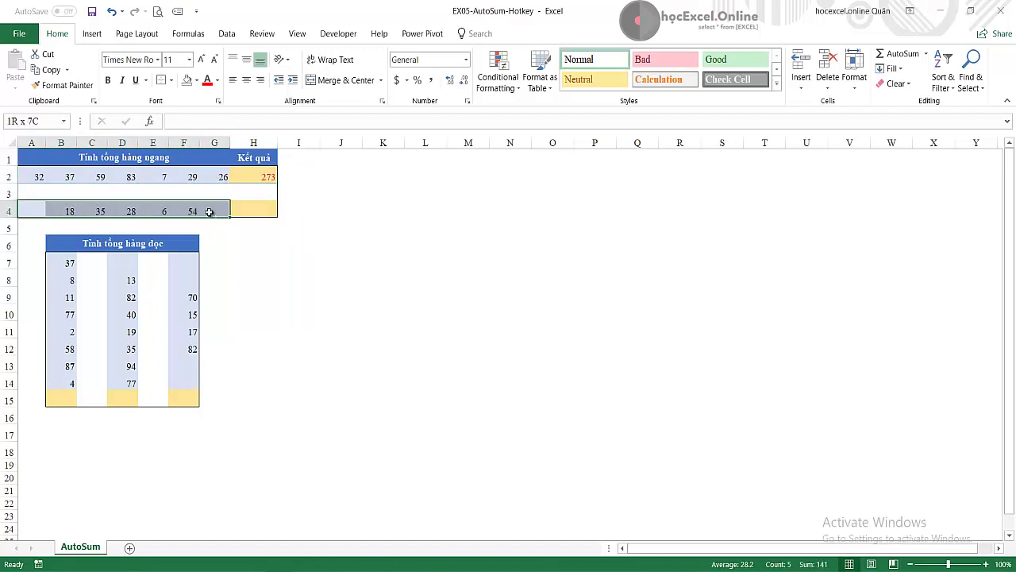
pyautogui.hotkey('shift', 'BackSpace')
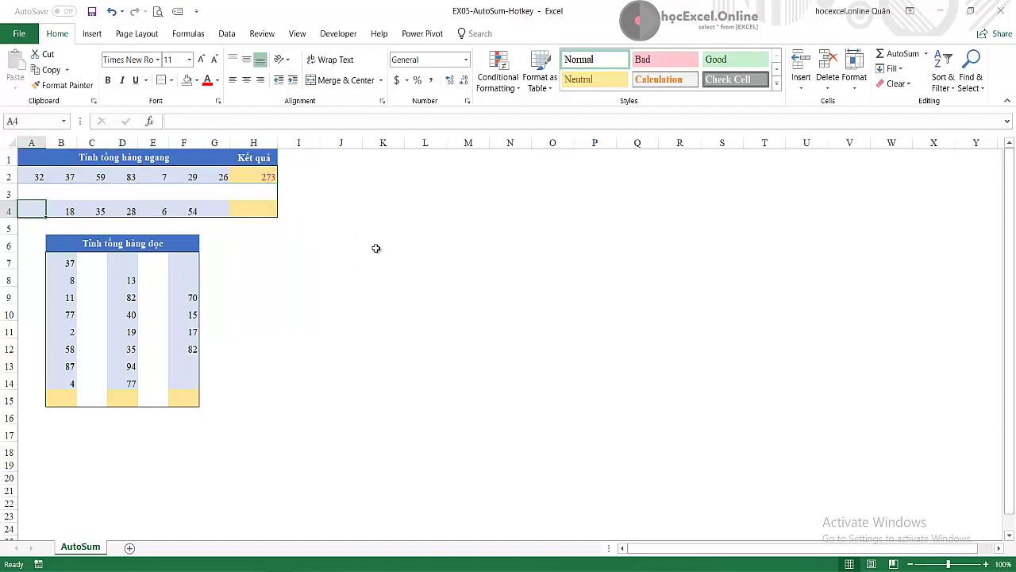
pyautogui.moveTo(76, 212); pyautogui.dragTo(191, 210)
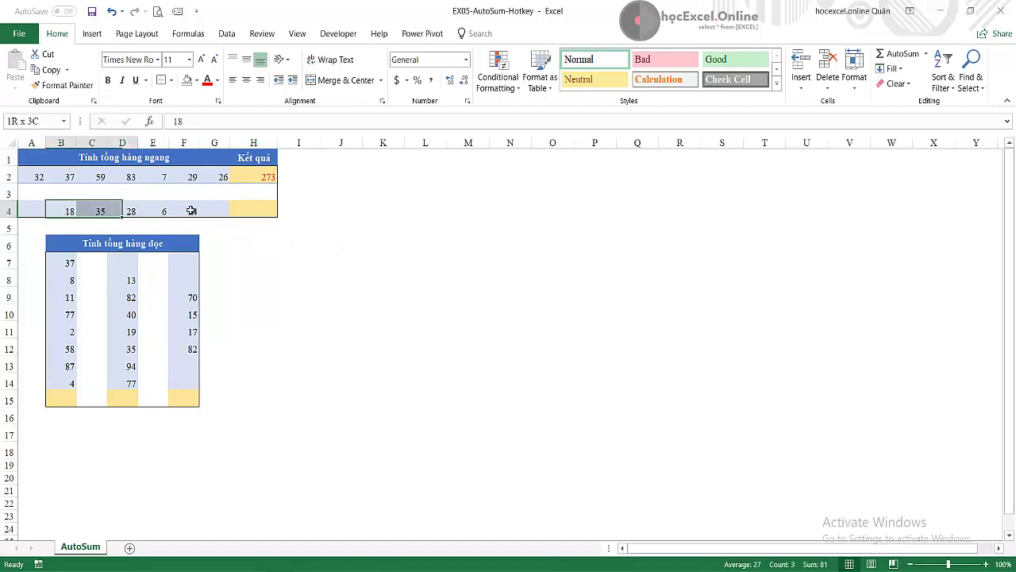
pyautogui.click(215, 209)
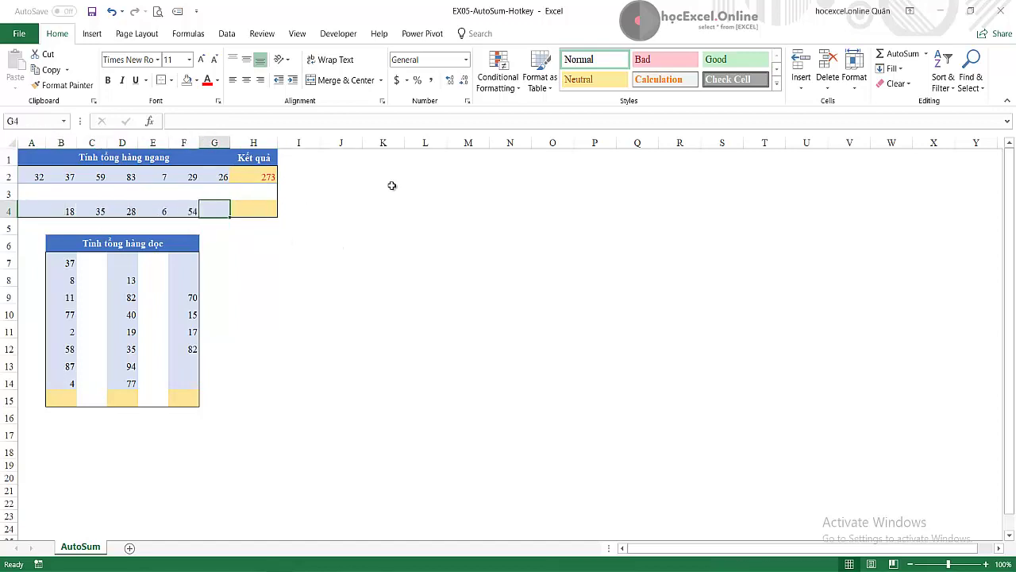
pyautogui.moveTo(44, 210); pyautogui.dragTo(231, 210)
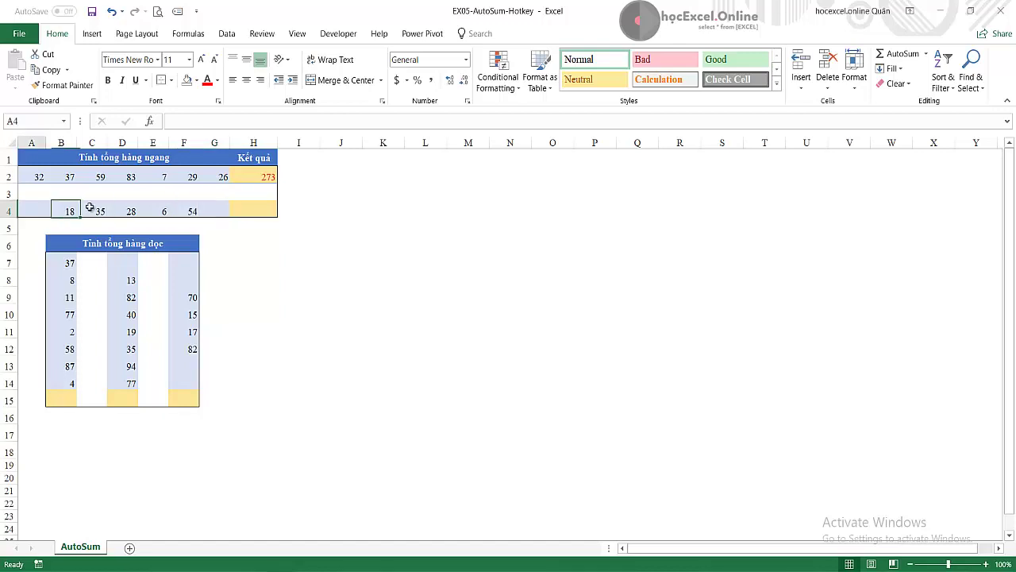
# - Insert =SUM(B4:G4) into H4 with Alt+=, giving 141
pyautogui.click(231, 210)
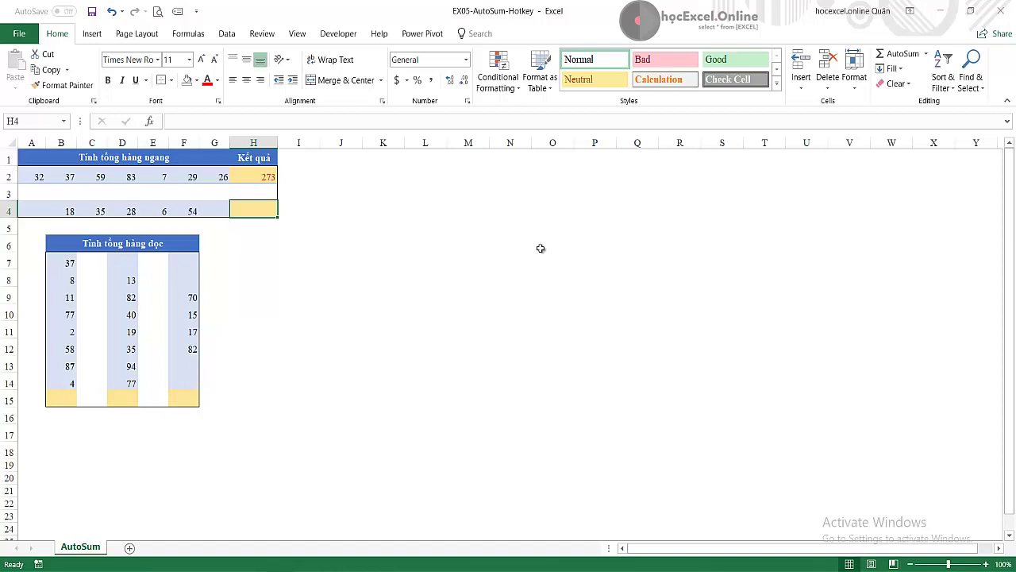
pyautogui.hotkey('alt', '=')
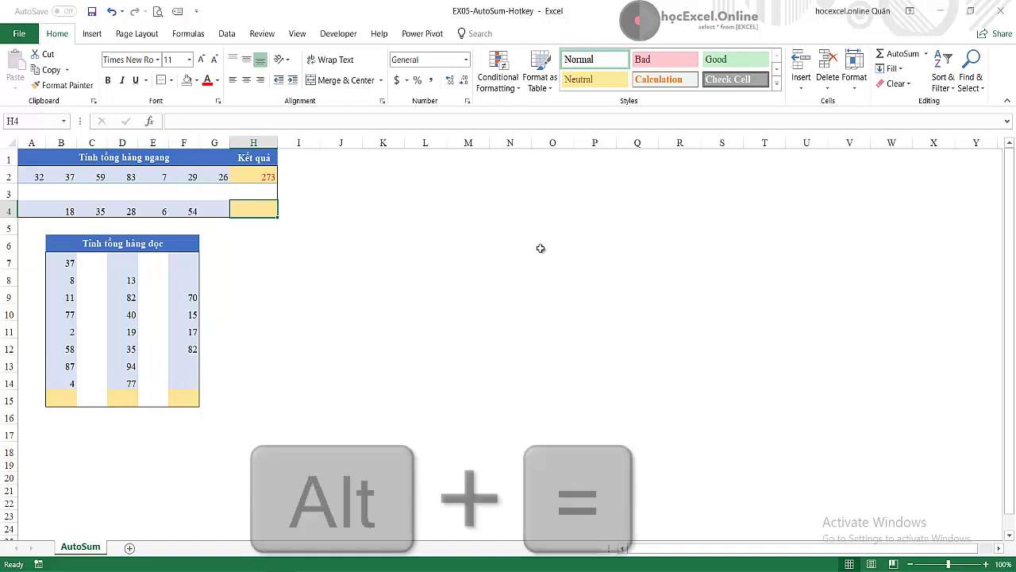
pyautogui.hotkey('alt', '=')
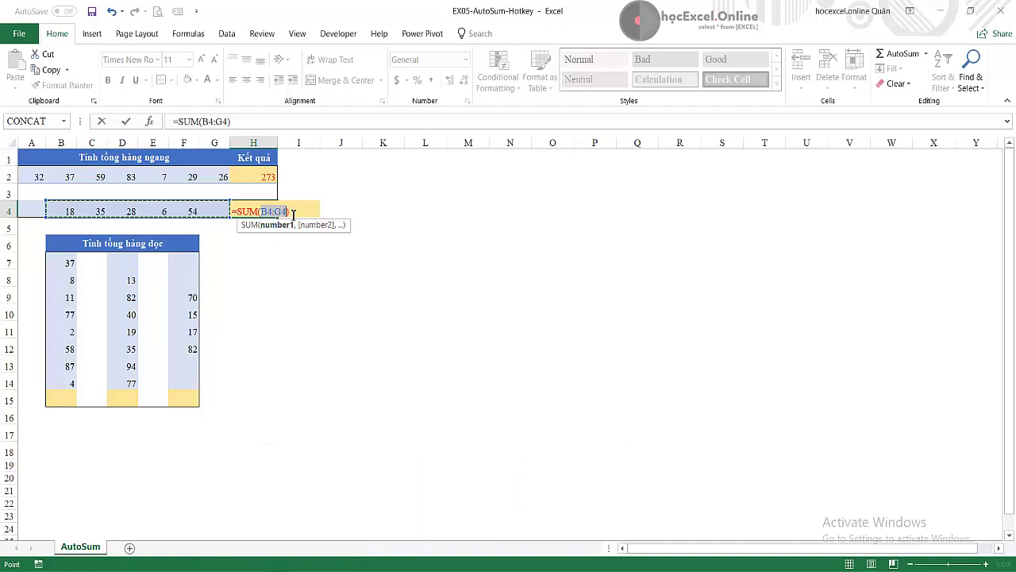
pyautogui.press('F2')
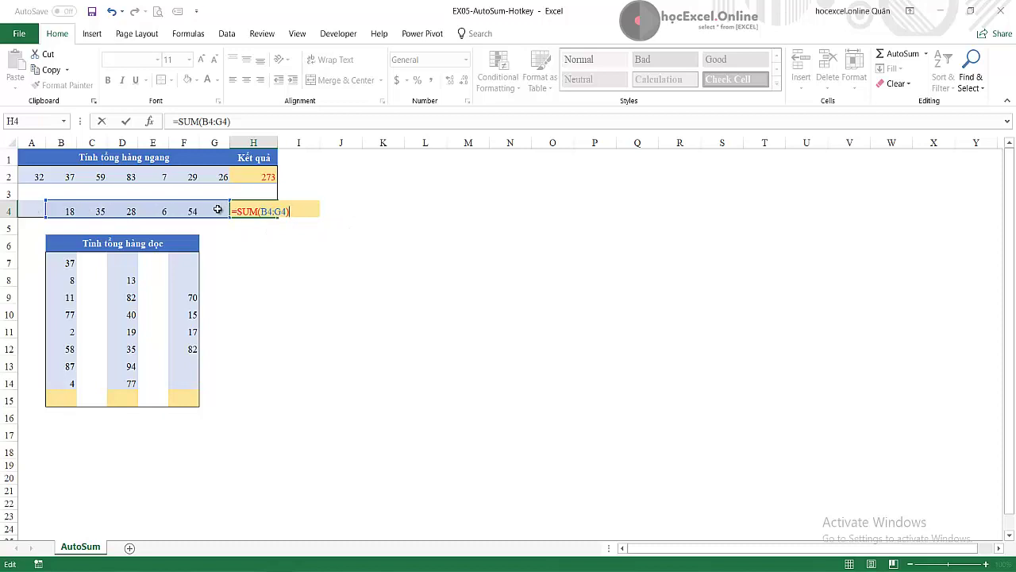
pyautogui.press('Return')
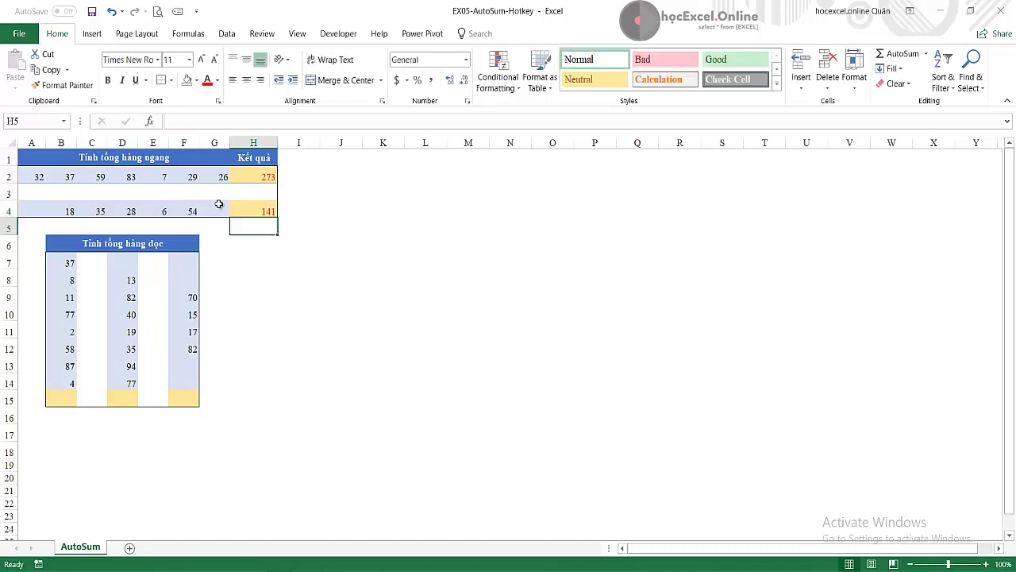
pyautogui.click(273, 213)
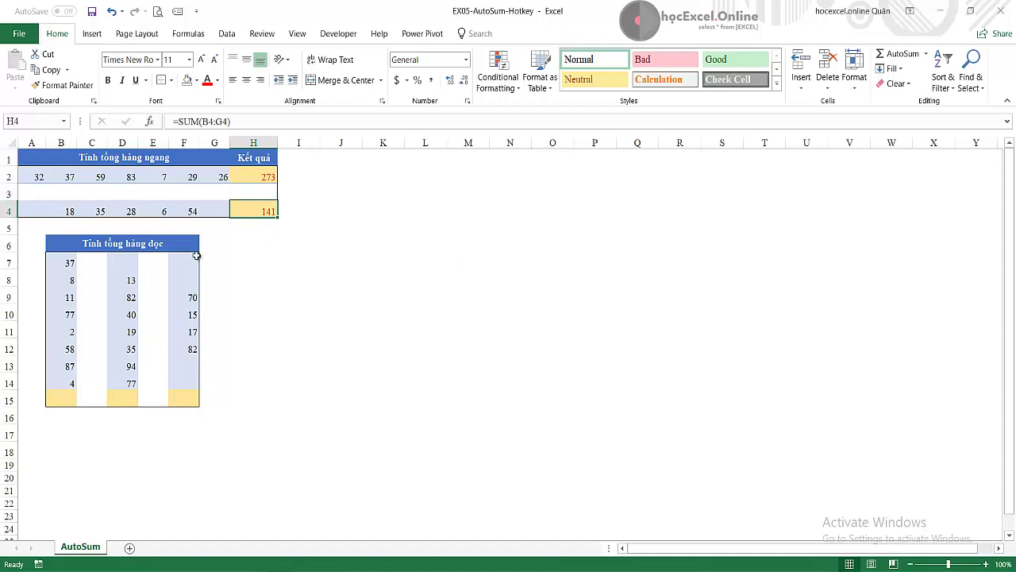
# - Delete the value 18 from cell B4
pyautogui.click(44, 210)
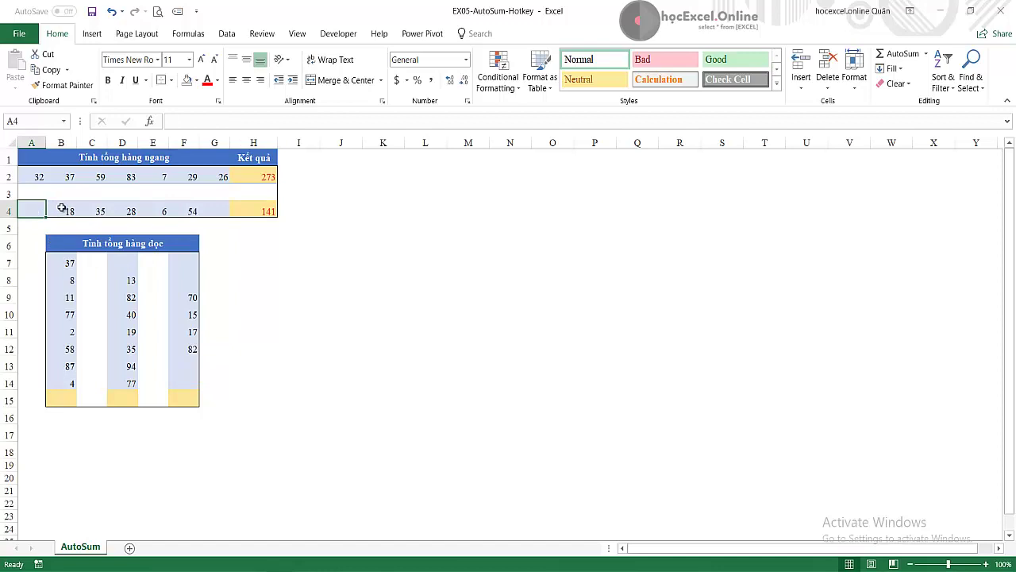
pyautogui.click(79, 209)
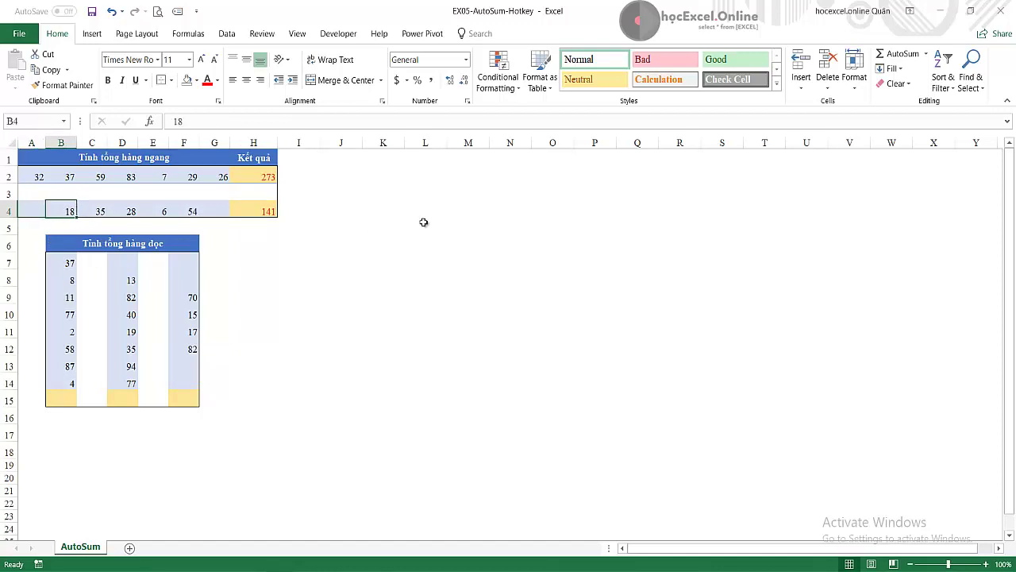
pyautogui.press('Delete')
# - Replace H4's total with =SUM(C4:G4), now showing 123
pyautogui.click(253, 212)
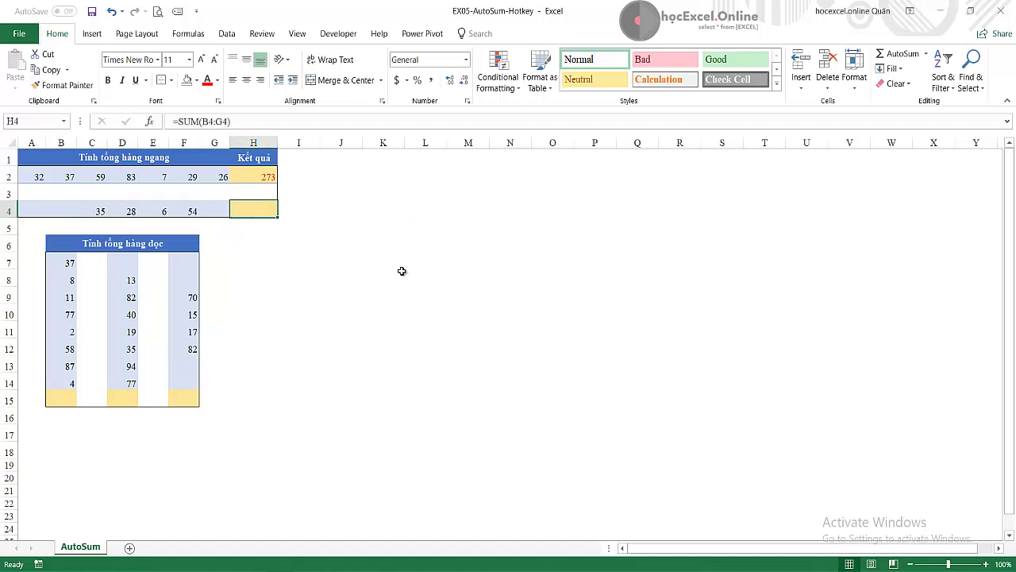
pyautogui.press('Delete')
pyautogui.hotkey('alt', '=')
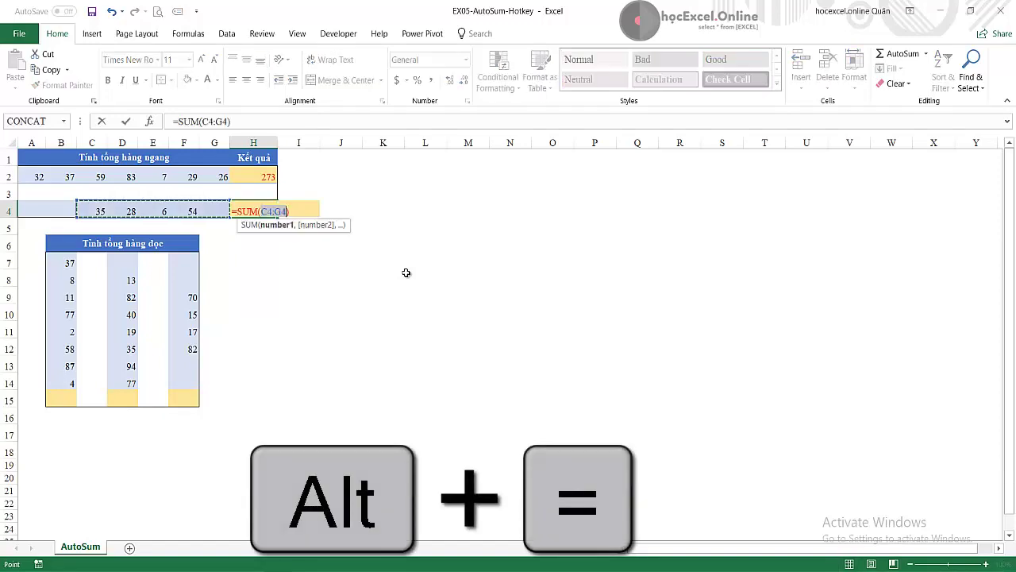
pyautogui.click(282, 210)
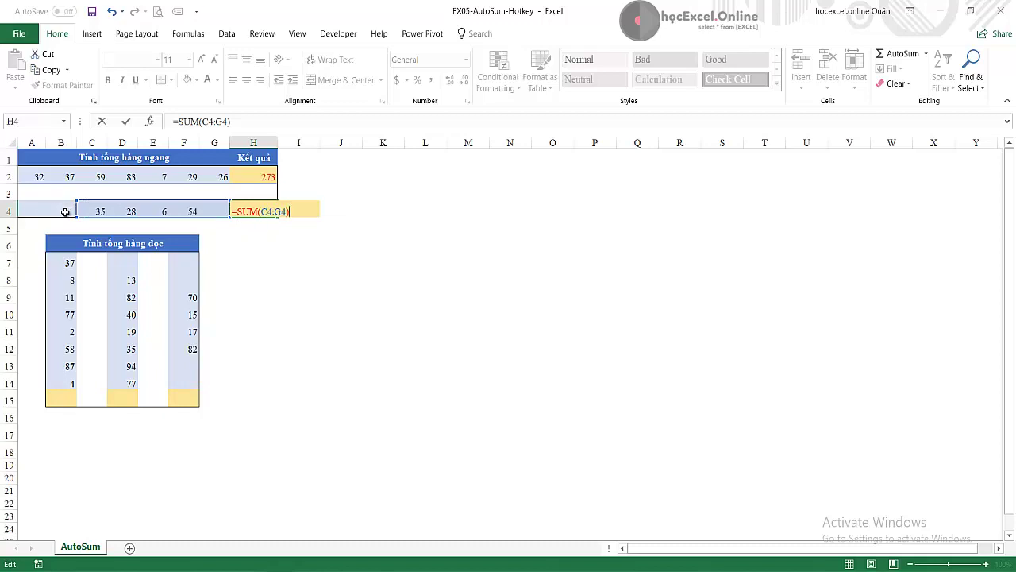
pyautogui.hotkey('ctrl', 'Return')
pyautogui.click(67, 400)
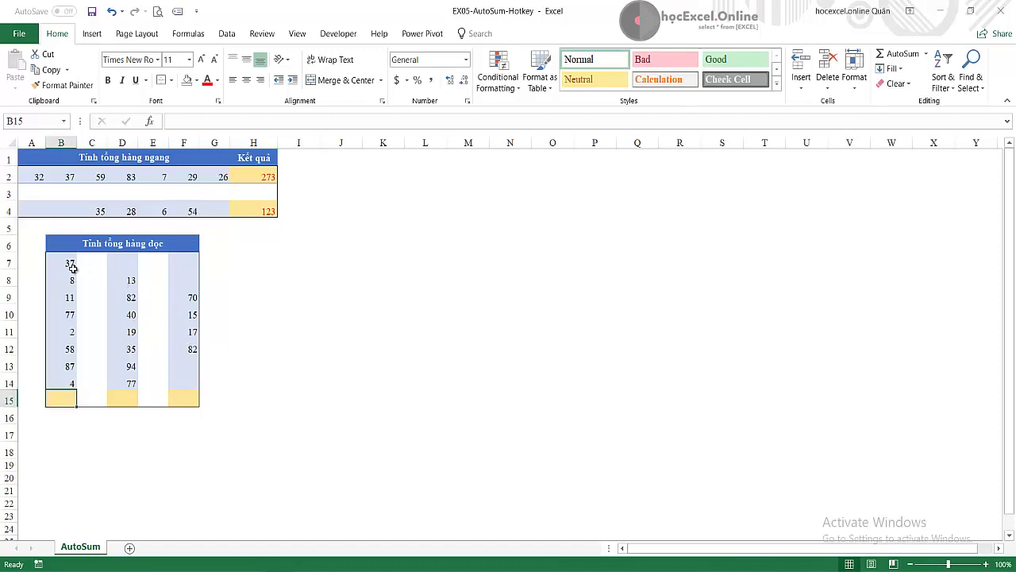
# - Put =SUM(B7:B14) in B15, totalling column B to 284
pyautogui.moveTo(72, 268); pyautogui.dragTo(70, 381)
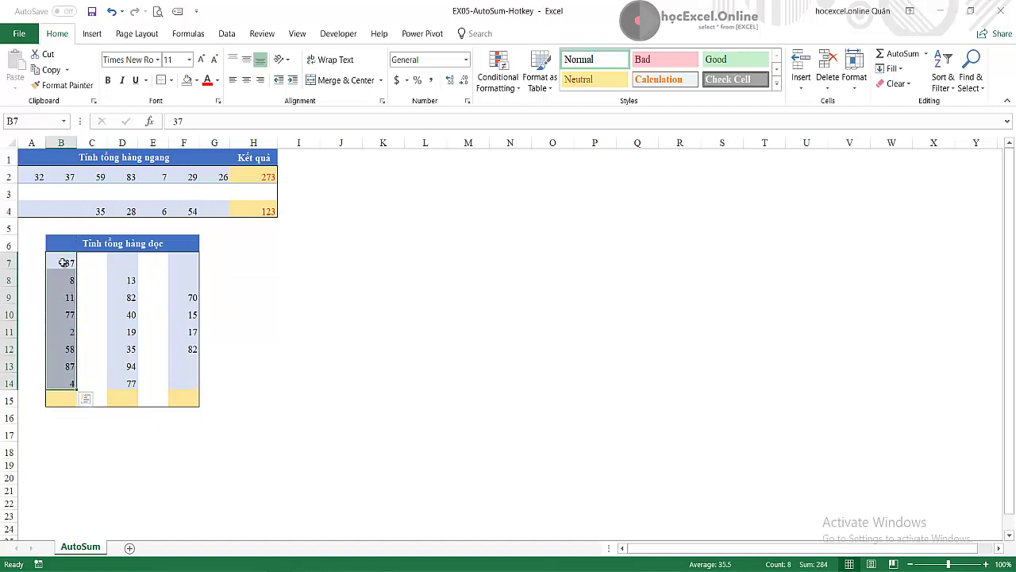
pyautogui.click(58, 398)
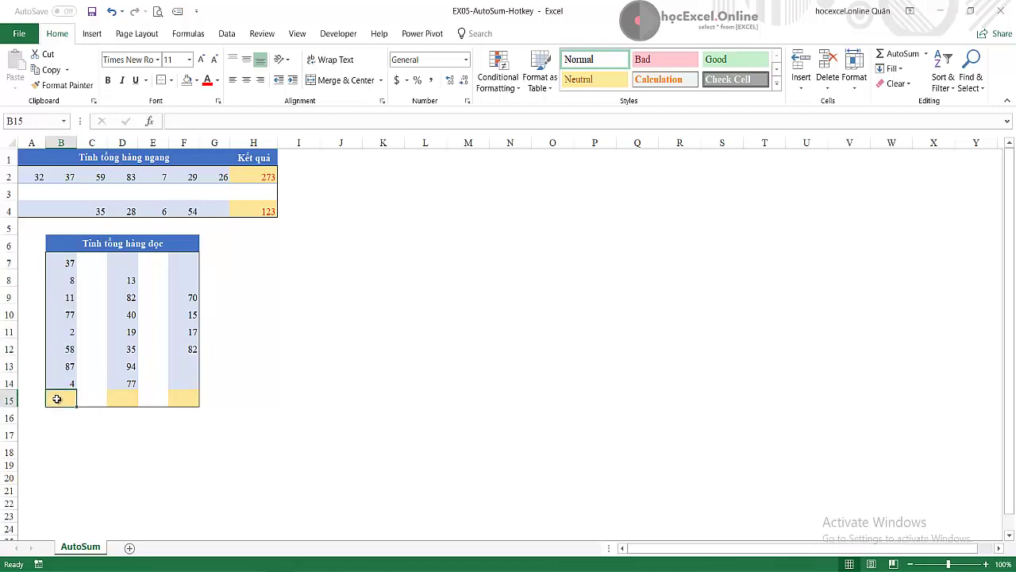
pyautogui.hotkey('alt', '=')
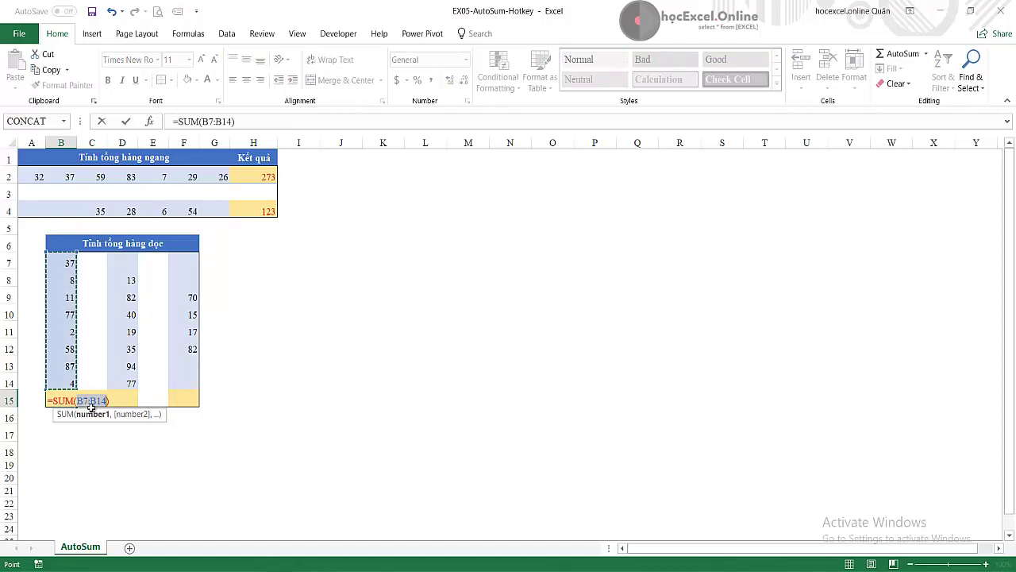
pyautogui.press('Return')
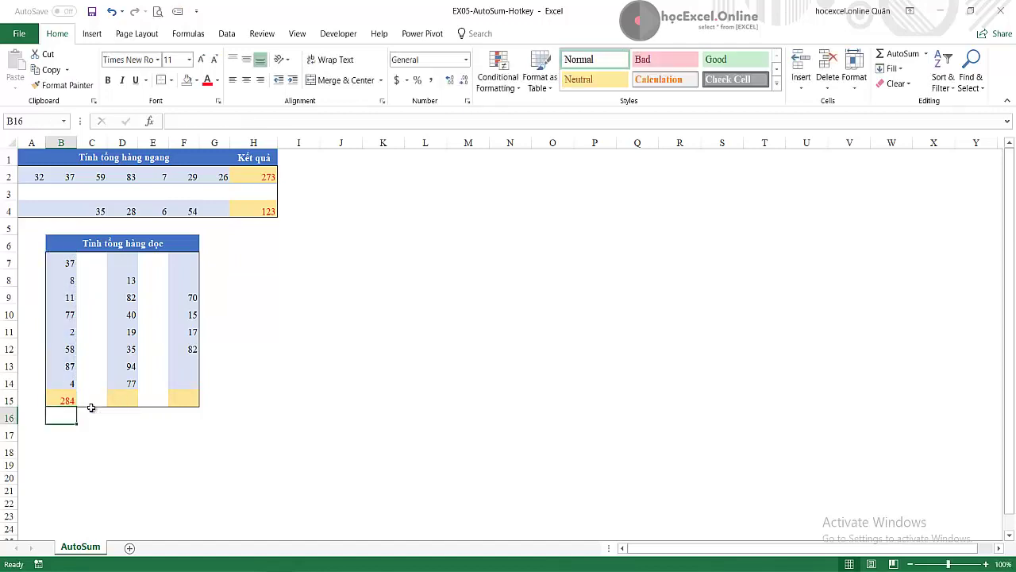
# - Put =SUM(D8:D14) in D15 with Alt+=, totalling column D to 360
pyautogui.click(124, 263)
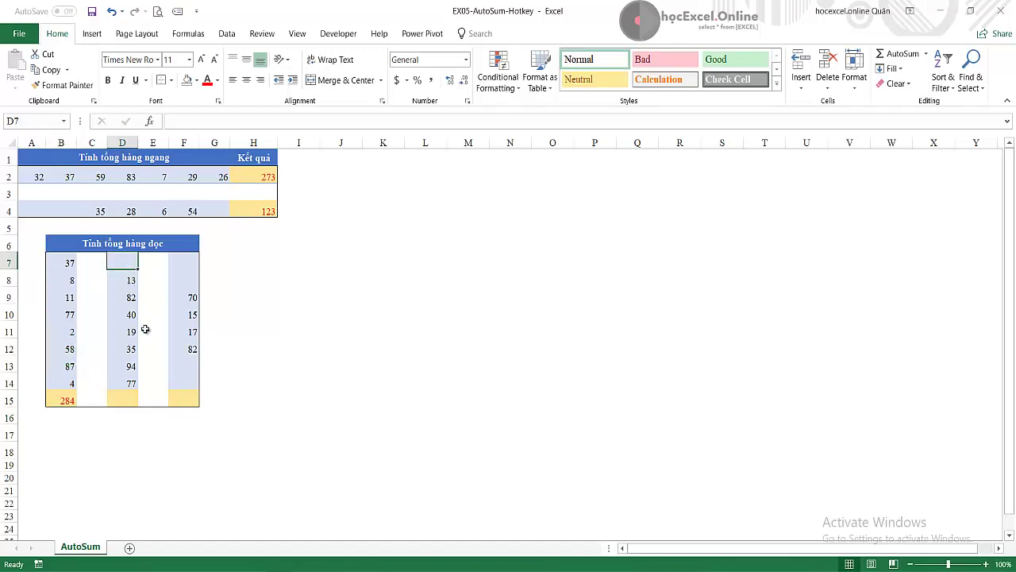
pyautogui.moveTo(125, 262); pyautogui.dragTo(121, 387)
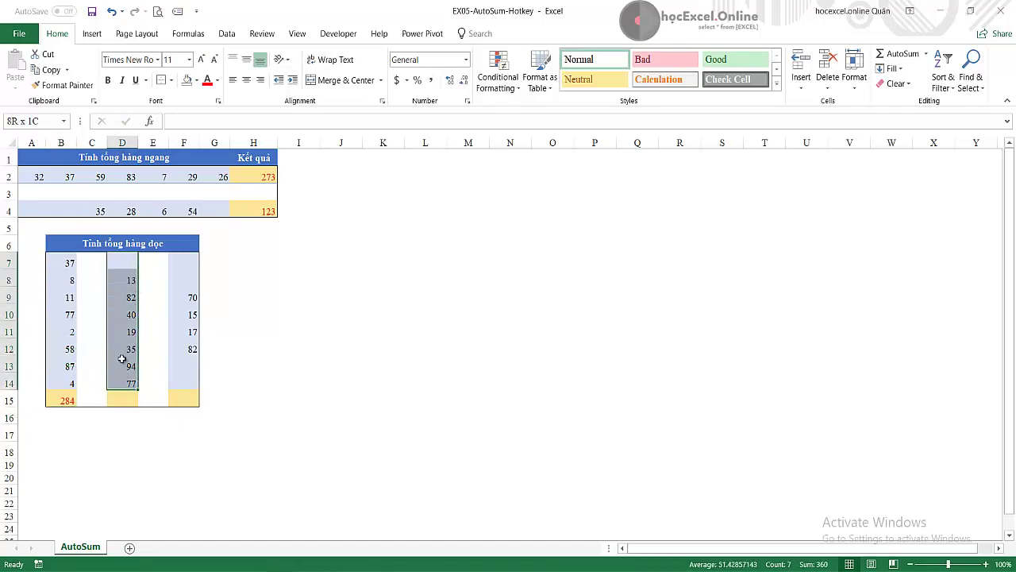
pyautogui.click(120, 399)
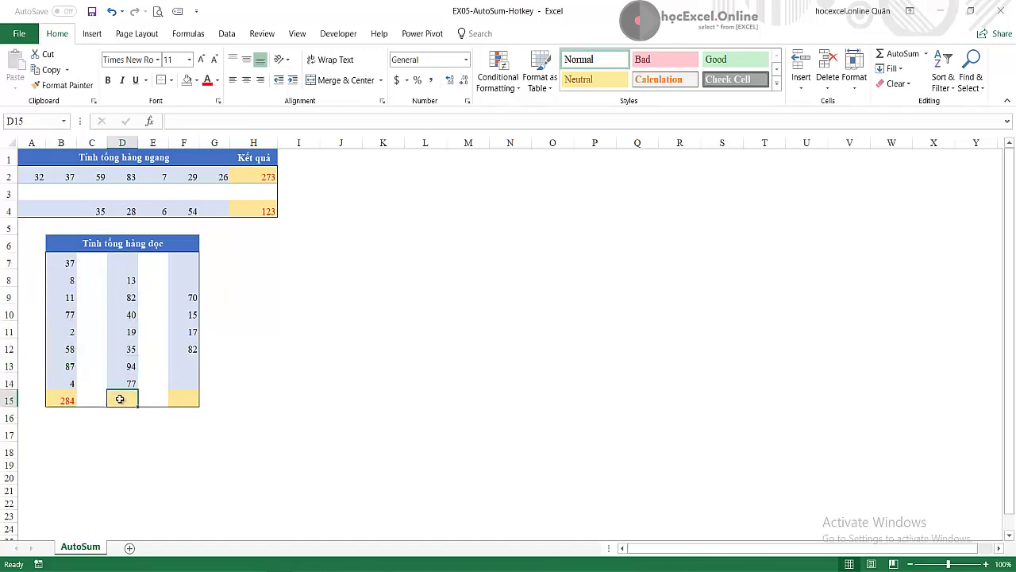
pyautogui.press('alt')
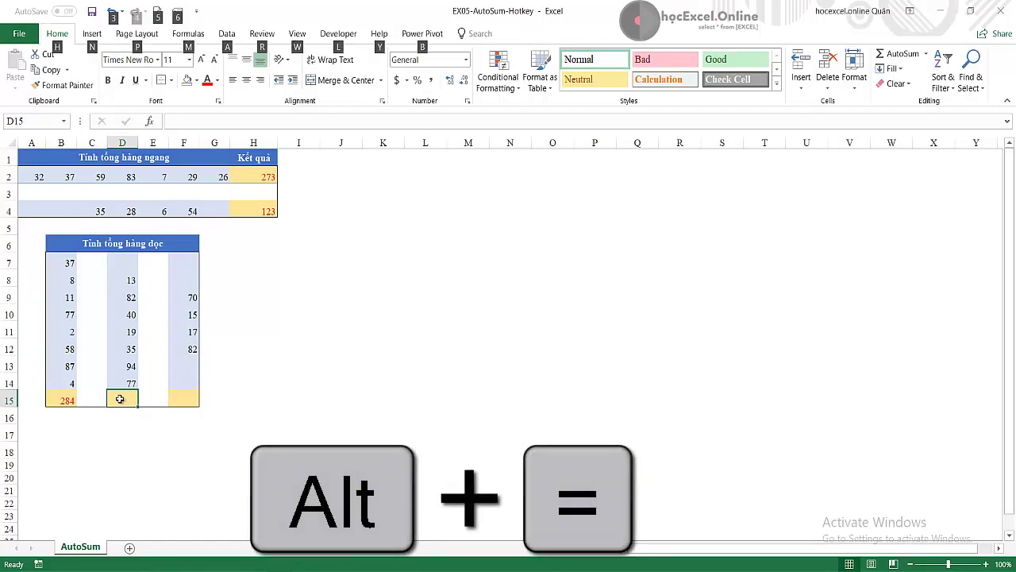
pyautogui.hotkey('alt', '=')
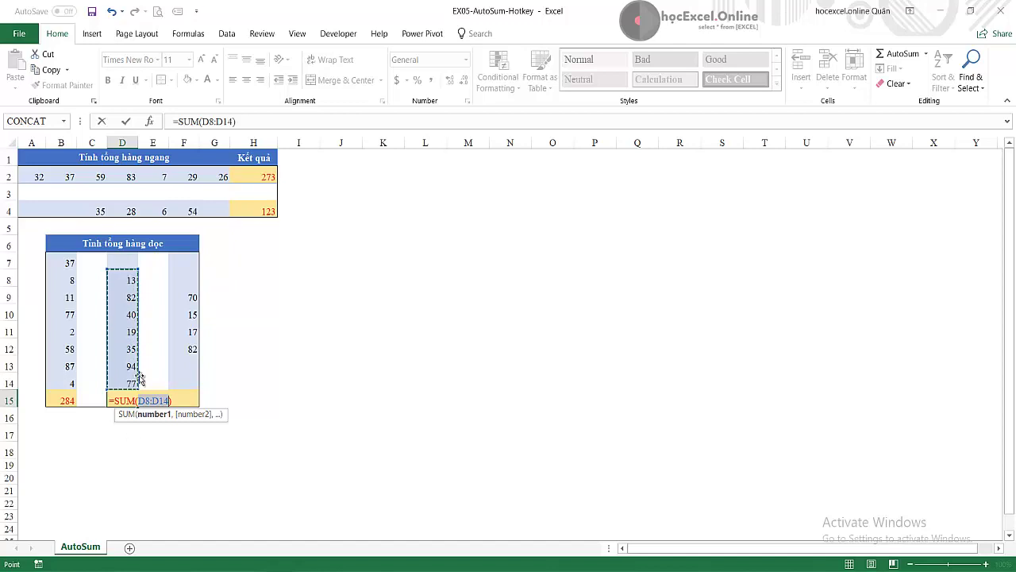
pyautogui.press('Return')
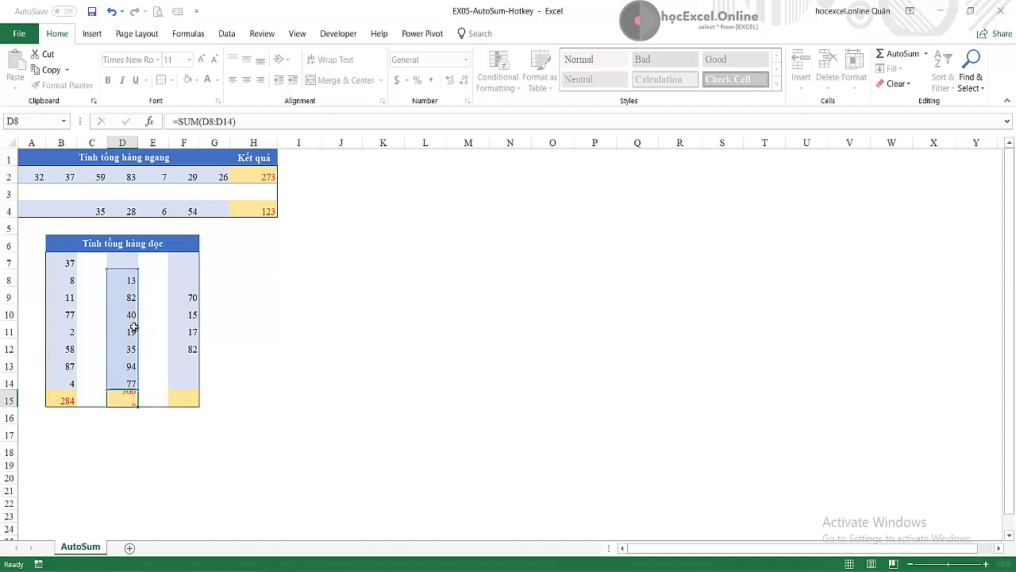
# - Select F7:F14 and highlight the empty cells at the top and bottom of column F
pyautogui.click(196, 263)
pyautogui.moveTo(189, 281); pyautogui.dragTo(190, 383)
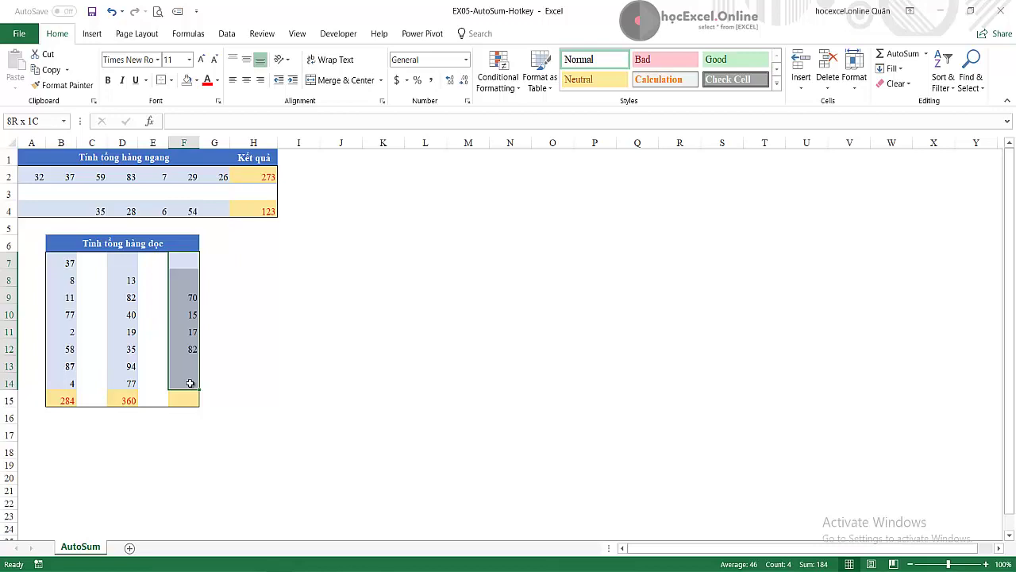
pyautogui.moveTo(190, 255); pyautogui.dragTo(191, 276)
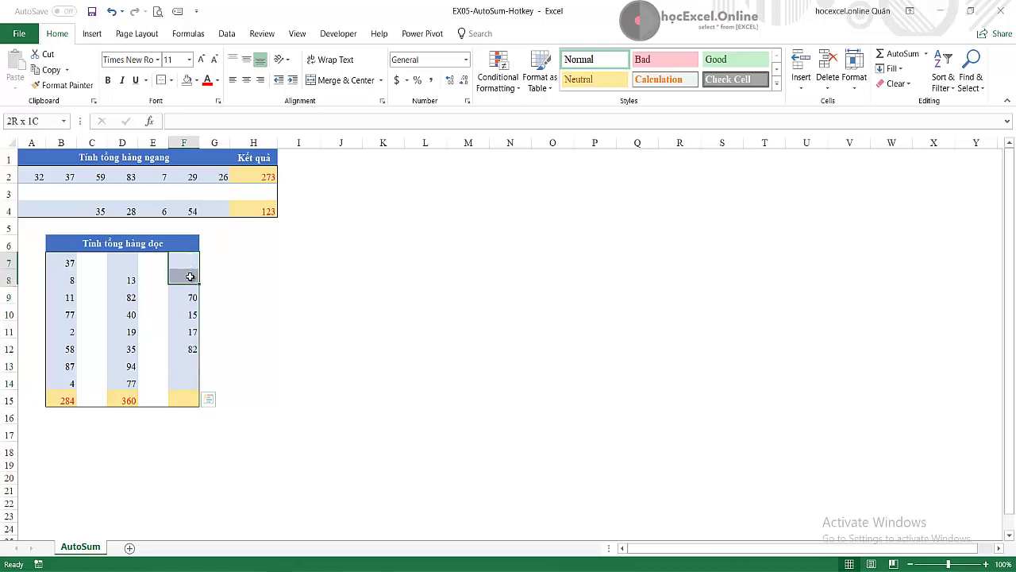
pyautogui.moveTo(185, 370); pyautogui.dragTo(185, 384)
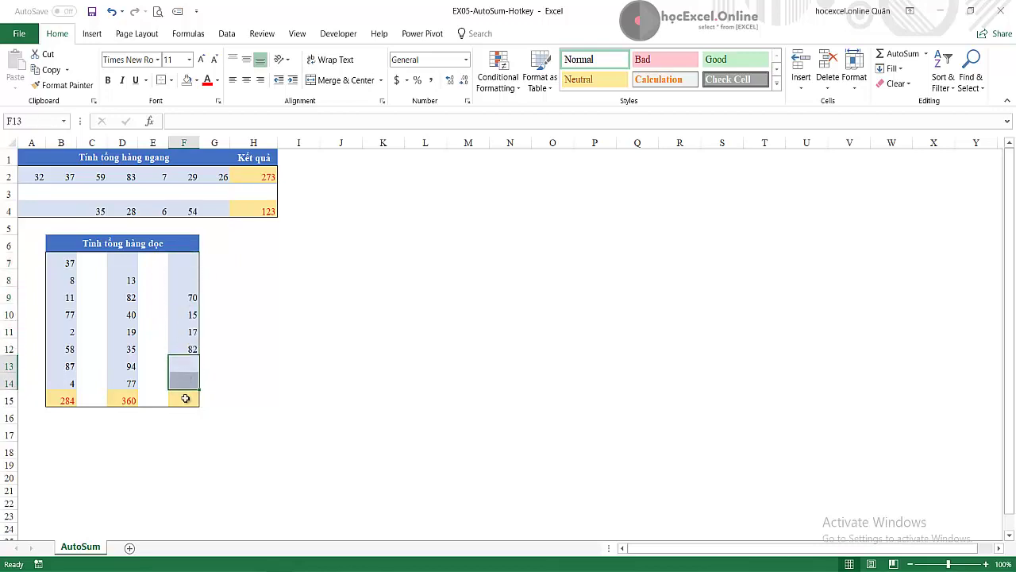
# - Insert =SUM(F9:F14) into F15 with Alt+=, giving 184
pyautogui.click(185, 399)
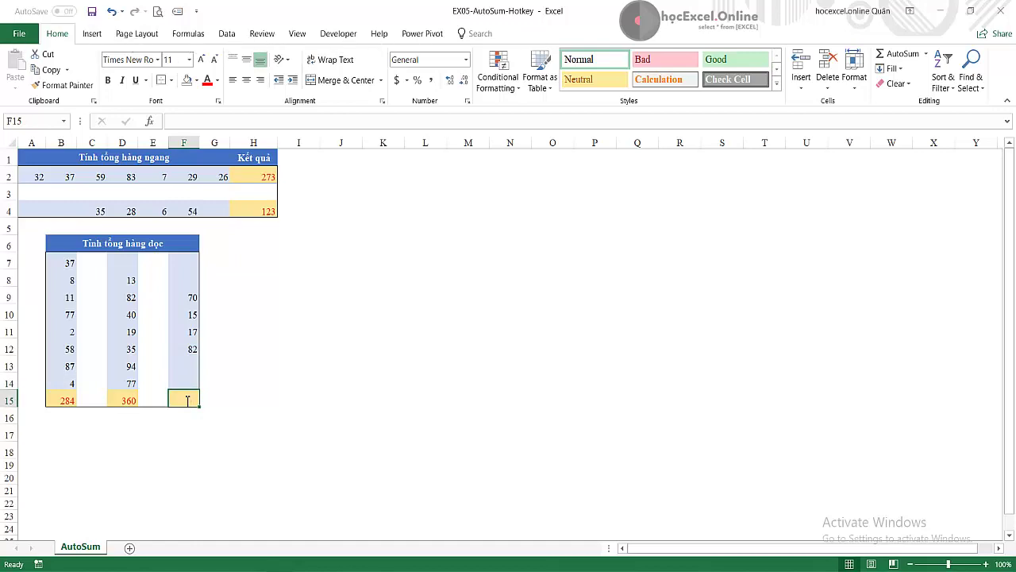
pyautogui.hotkey('alt', '=')
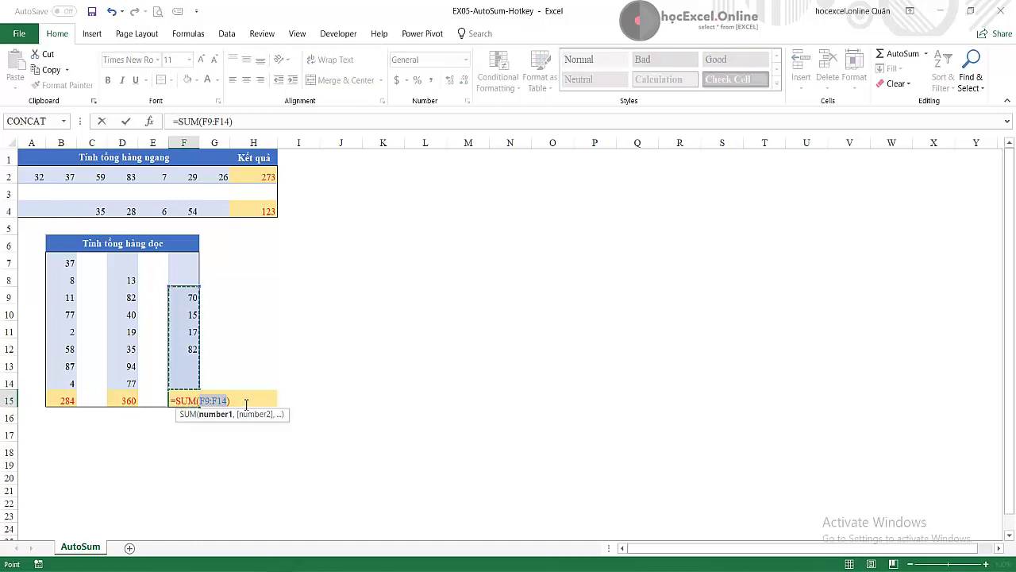
pyautogui.press('F2')
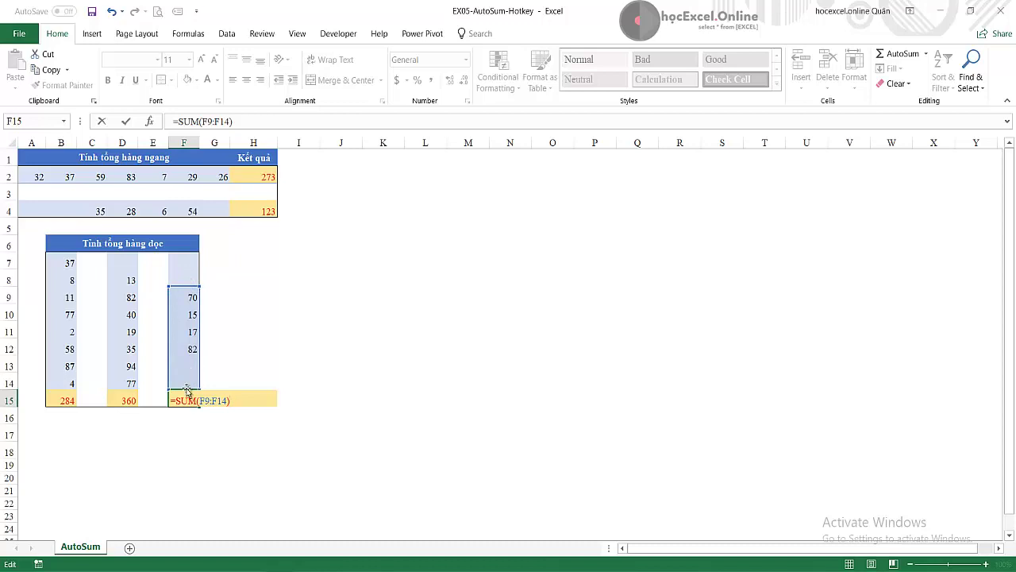
pyautogui.press('Return')
pyautogui.click(70, 263)
# - Delete the 77 from B10 and the total in B15, leaving a gap in column B
pyautogui.moveTo(71, 320); pyautogui.dragTo(70, 383)
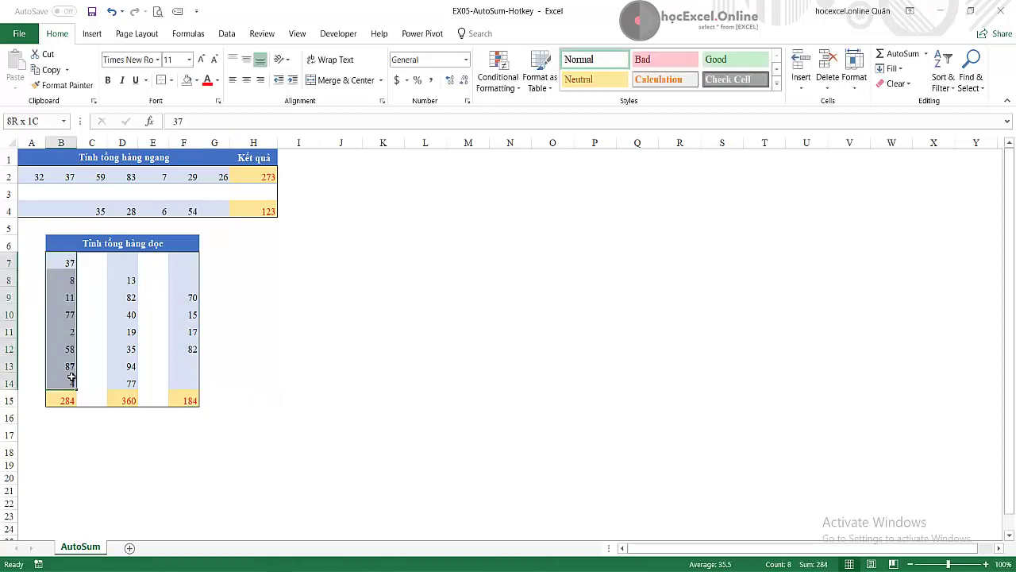
pyautogui.click(70, 314)
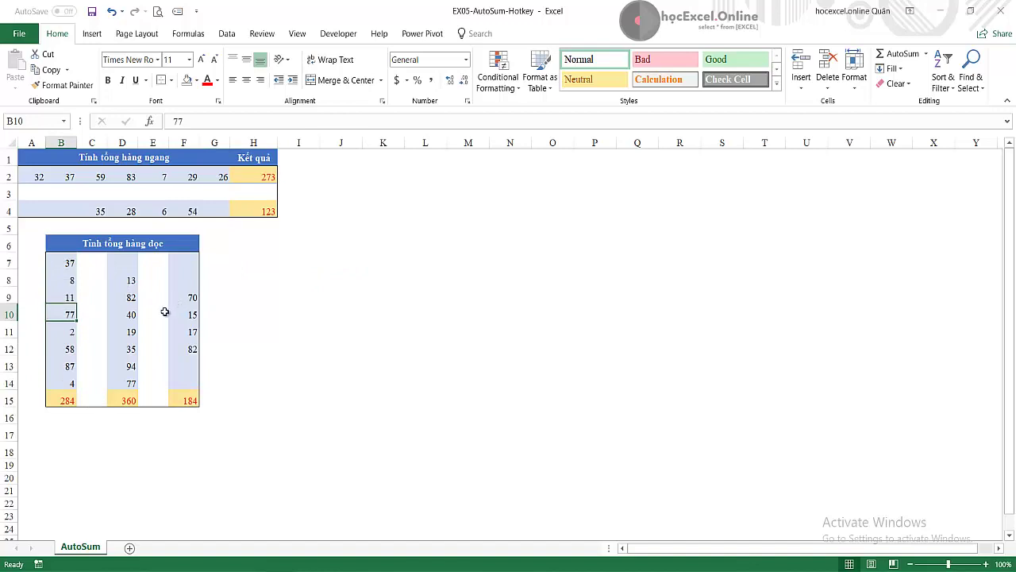
pyautogui.press('Delete')
pyautogui.click(65, 394)
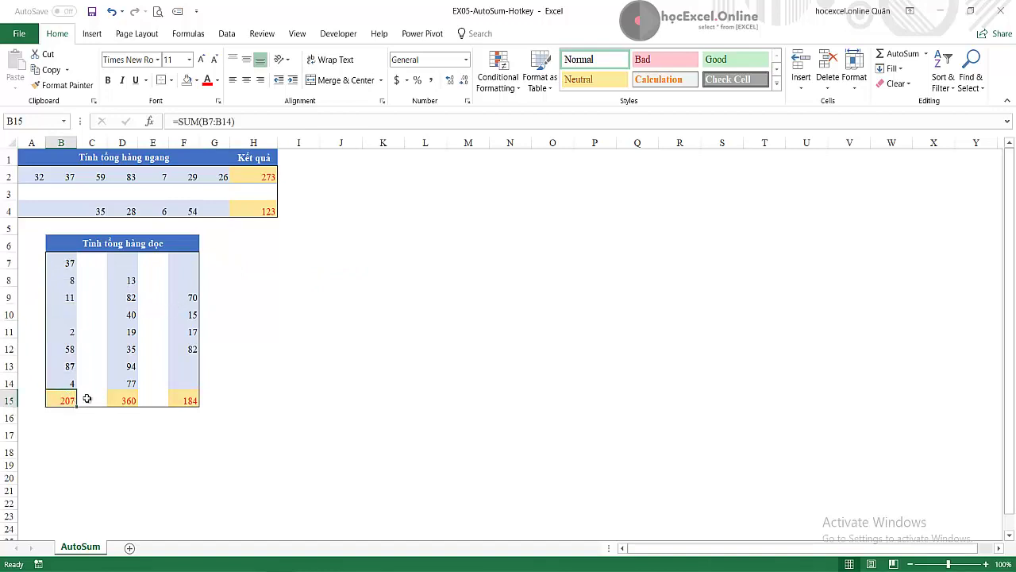
pyautogui.press('Delete')
pyautogui.click(438, 416)
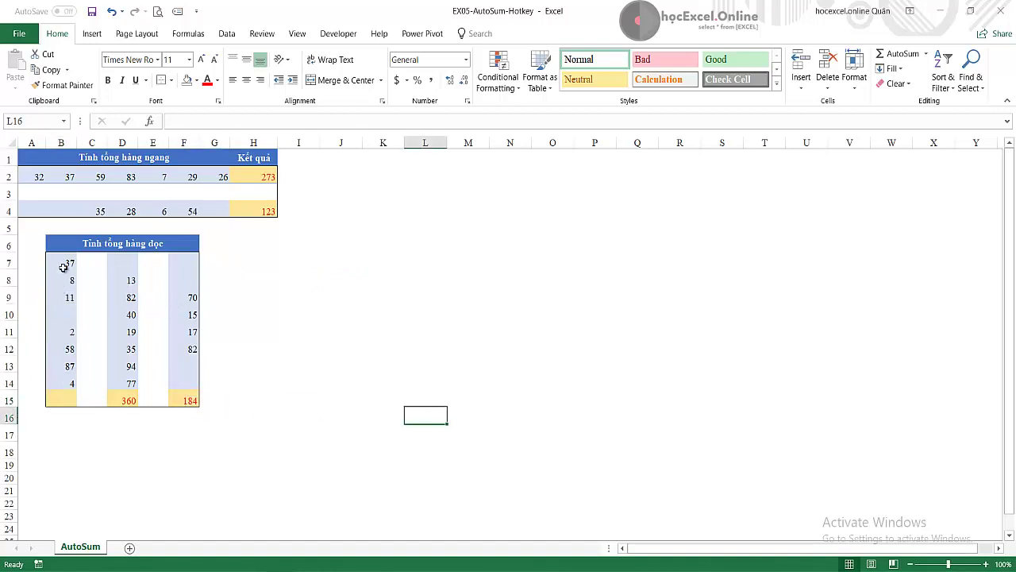
pyautogui.moveTo(64, 265); pyautogui.dragTo(66, 383)
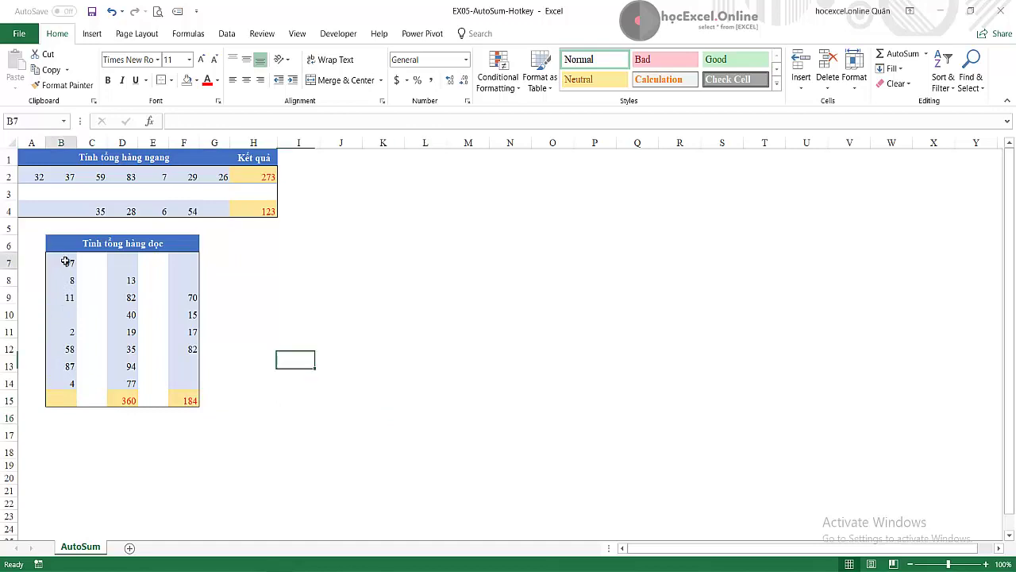
pyautogui.click(64, 400)
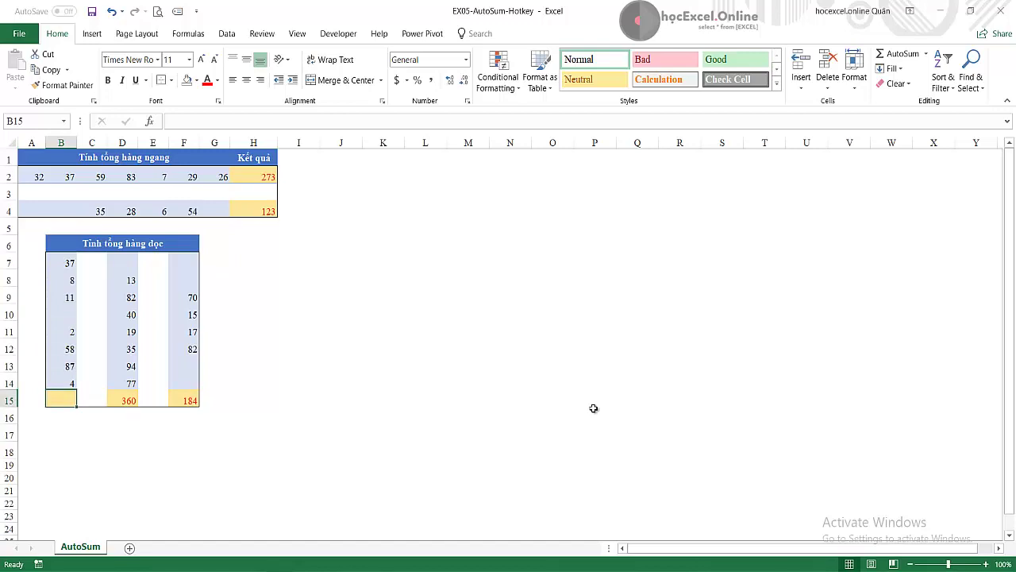
# - Insert =SUM(B11:B14) into B15, summing only below blank B10 to give 151
pyautogui.hotkey('alt', '=')
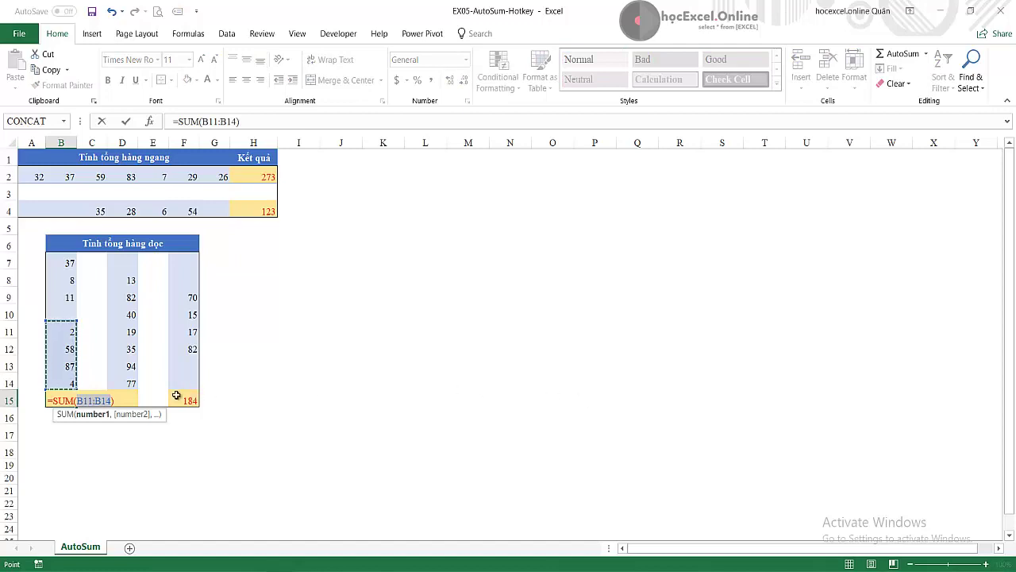
pyautogui.click(115, 400)
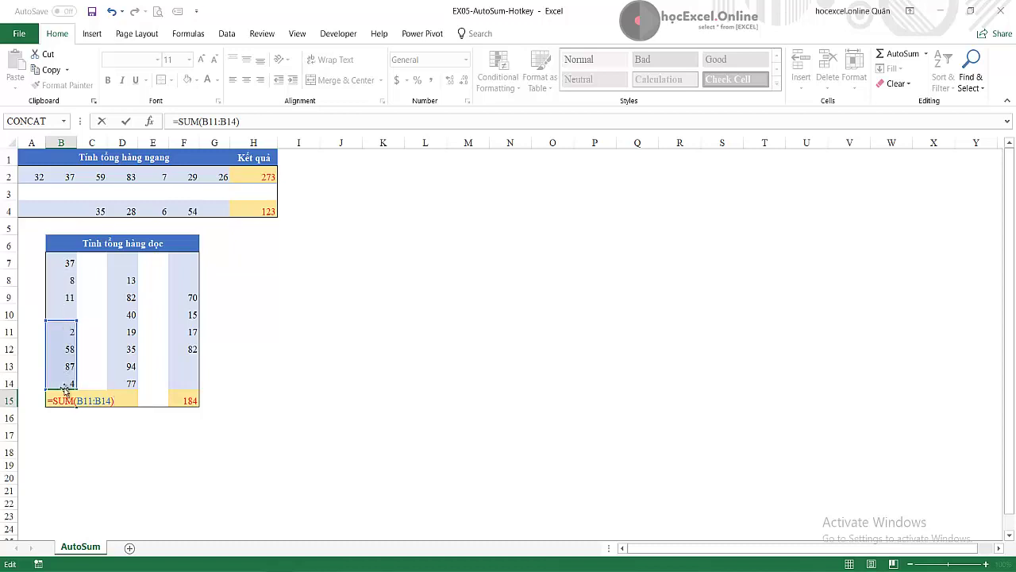
pyautogui.press('Return')
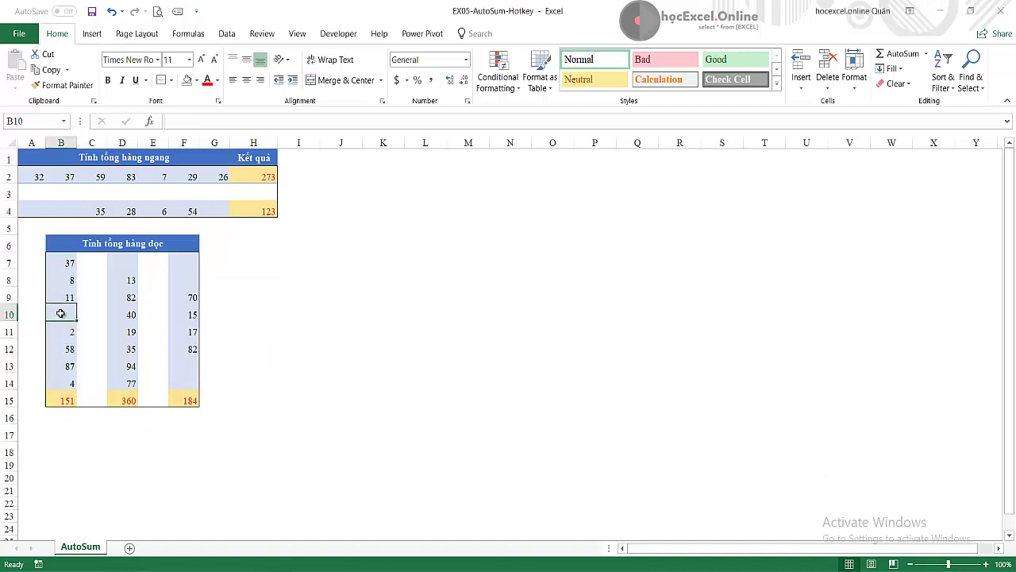
pyautogui.moveTo(61, 315); pyautogui.dragTo(67, 260)
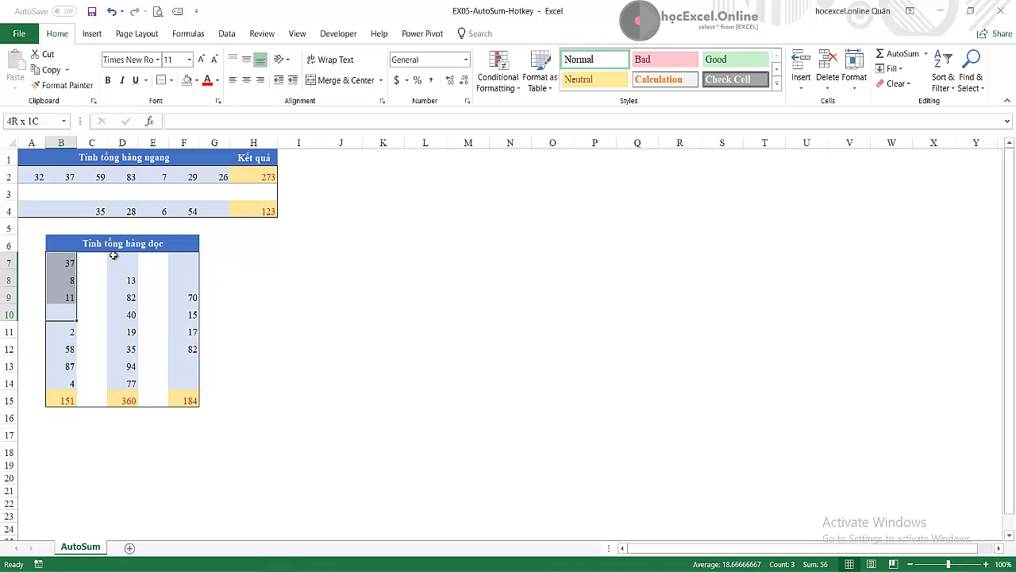
pyautogui.click(416, 258)
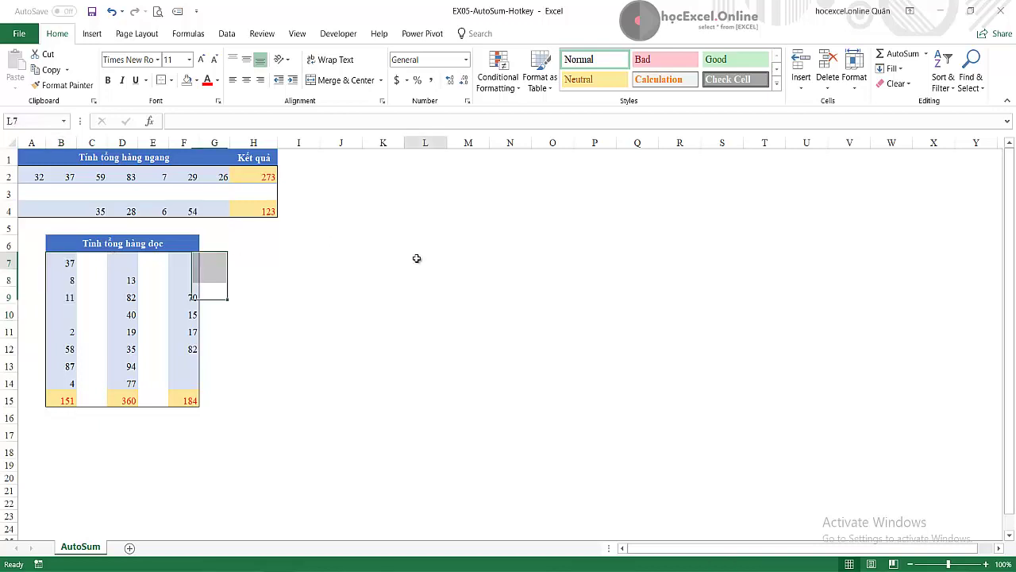